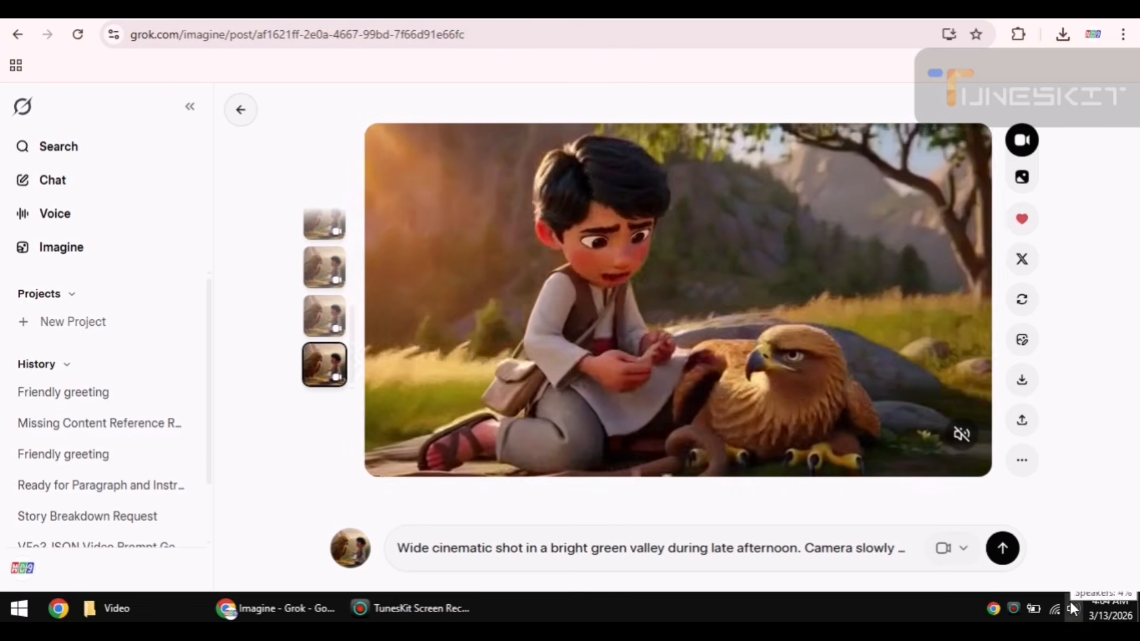
Play the generated boy-and-eagle video with sound, using speaker volume 73, lower the volume to 18, and leave the video's page.
{"action": "left_click", "coordinate": [1070, 601]}
{"action": "left_click", "coordinate": [1035, 569]}
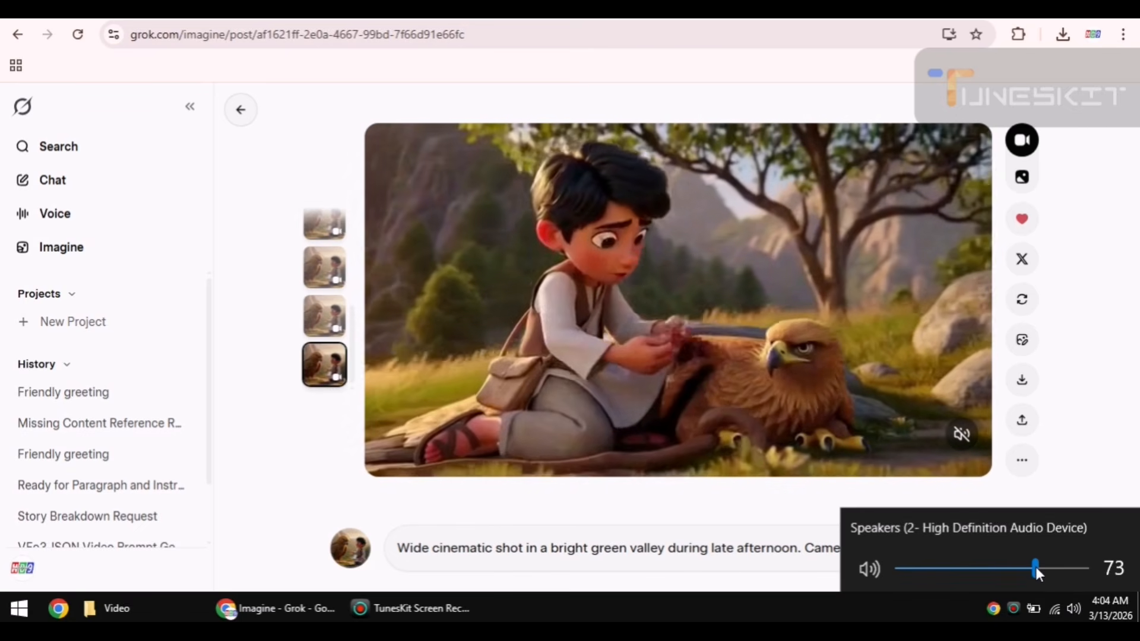
{"action": "left_click", "coordinate": [590, 248]}
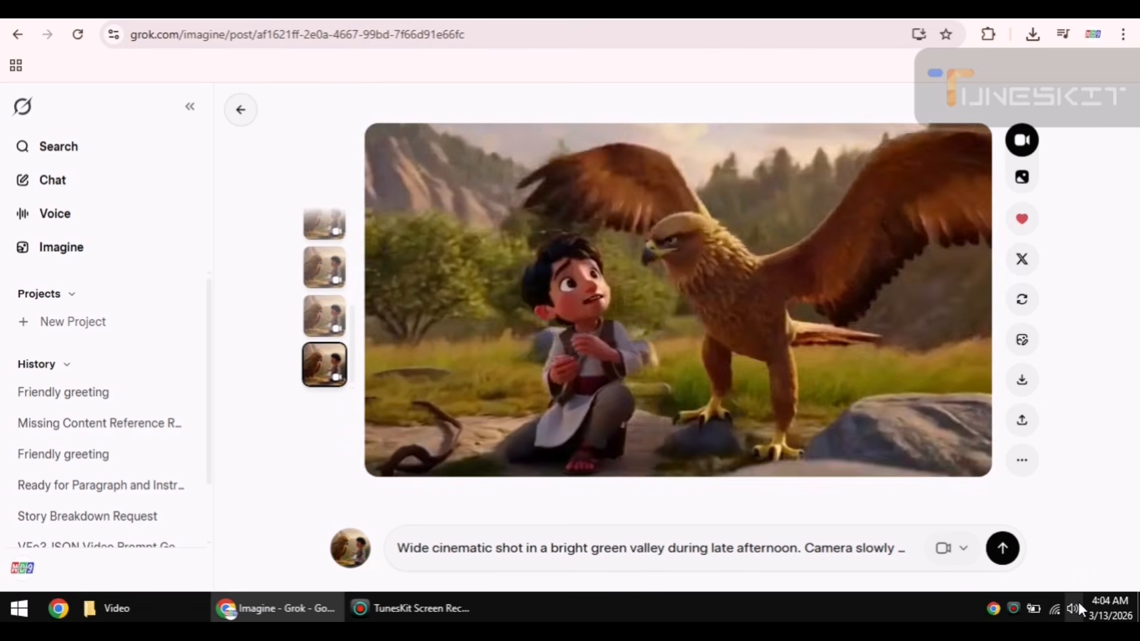
{"action": "left_click", "coordinate": [1078, 601]}
{"action": "left_click_drag", "start_coordinate": [986, 569], "coordinate": [932, 572]}
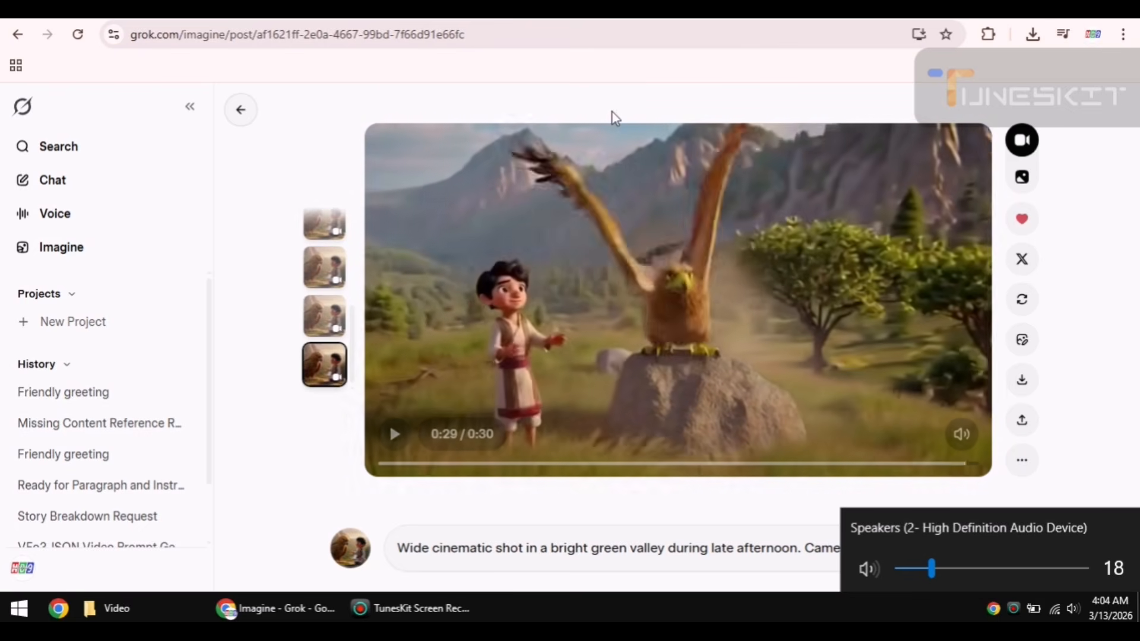
{"action": "left_click", "coordinate": [239, 110]}
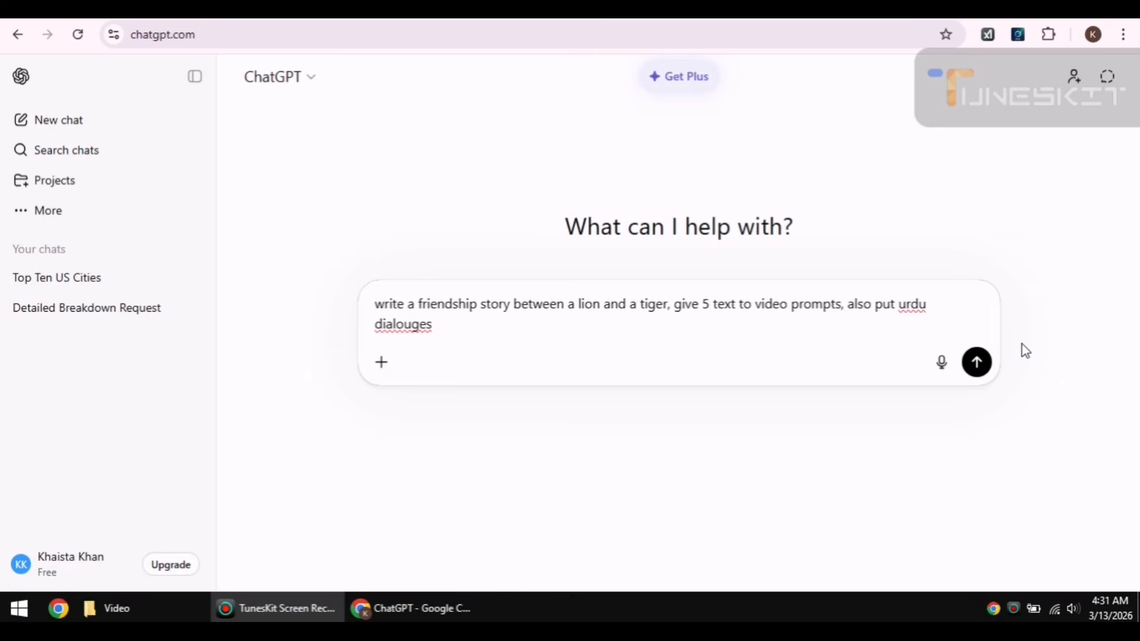
Ask ChatGPT for a lion-and-tiger friendship story with 5 text-to-video prompts and Urdu dialogues, and review the scene prompts.
{"action": "left_click", "coordinate": [989, 368]}
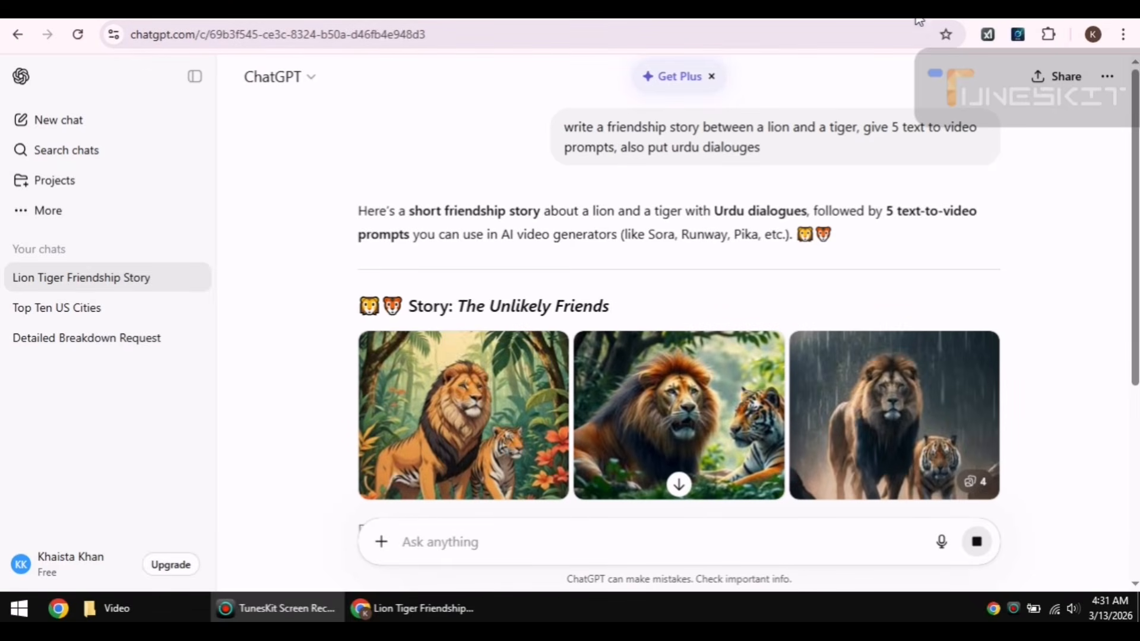
{"action": "scroll", "coordinate": [1135, 136], "scroll_direction": "down", "scroll_amount": 5}
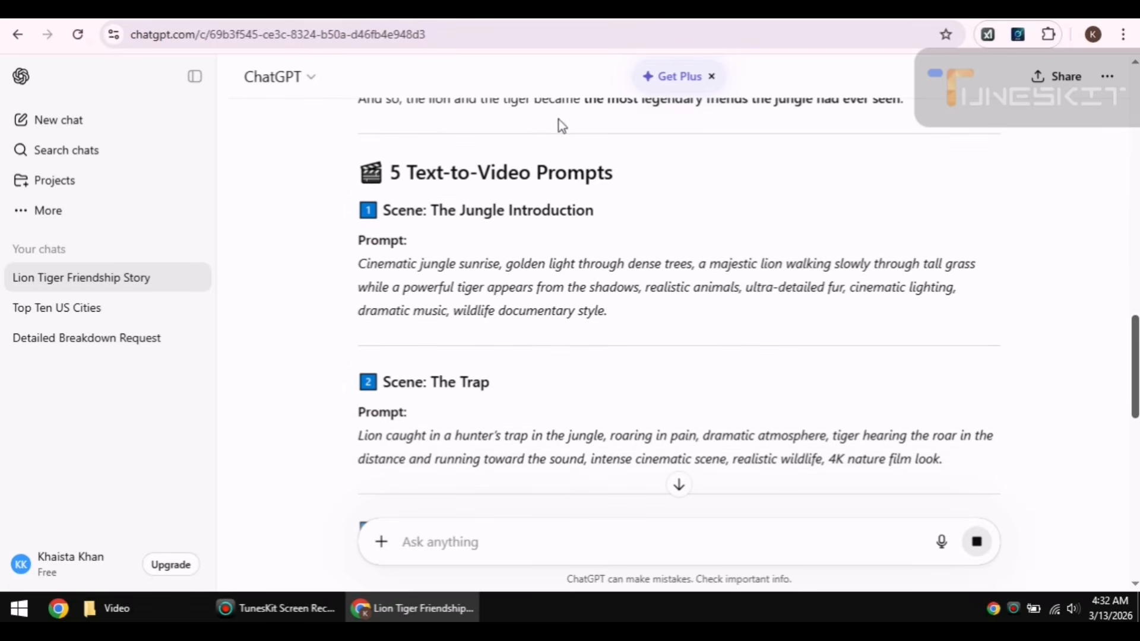
{"action": "scroll", "coordinate": [679, 308], "scroll_direction": "down", "scroll_amount": 1}
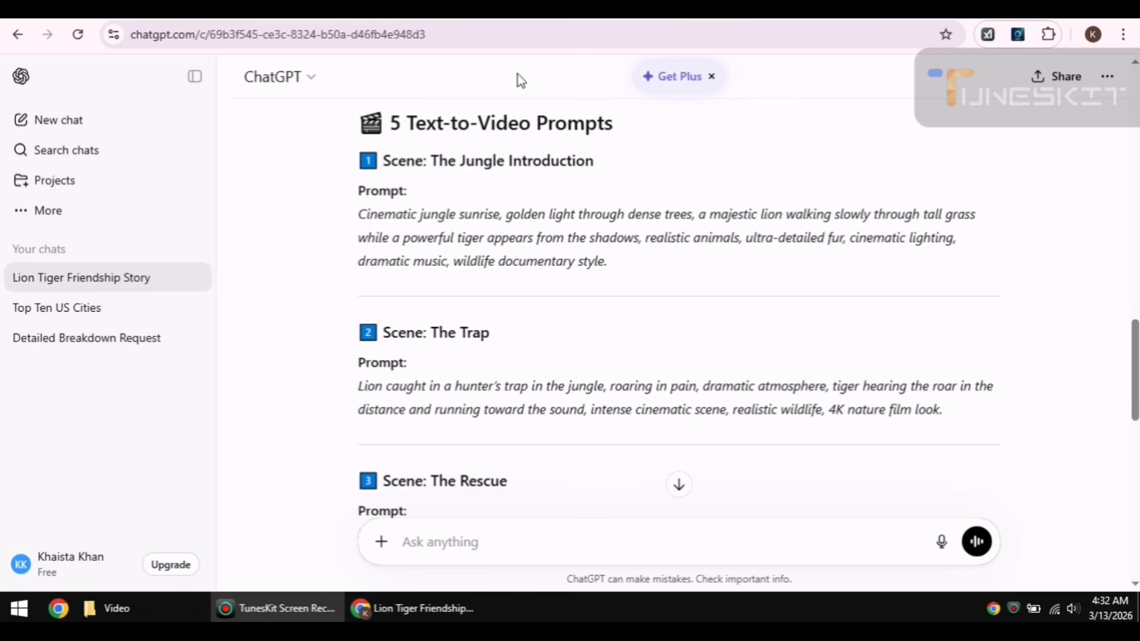
{"action": "triple_click", "coordinate": [393, 238]}
Search for grok in a new tab, open Grok's Imagine page, and check the options for adding images.
{"action": "key", "text": "ctrl+t"}
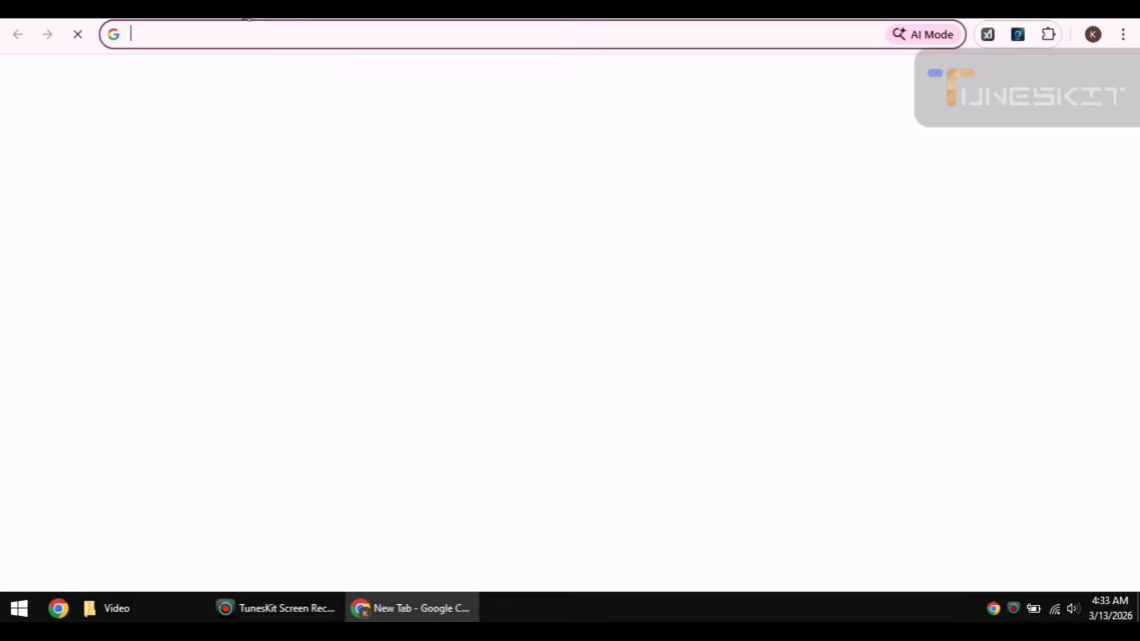
{"action": "left_click", "coordinate": [367, 301]}
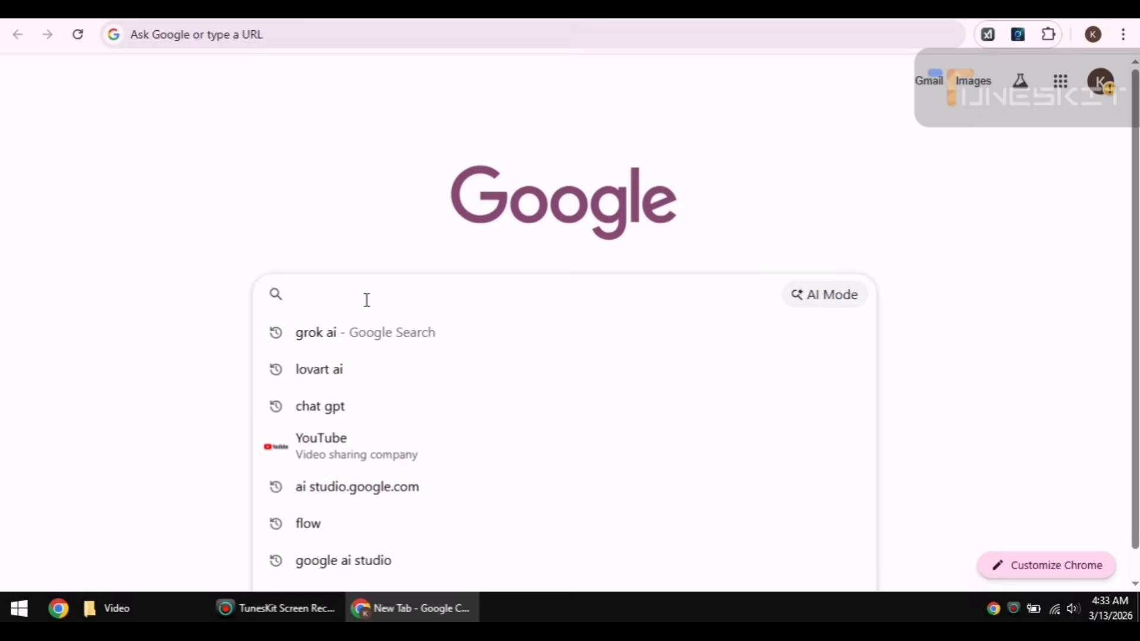
{"action": "type", "text": "grok"}
{"action": "key", "text": "Return"}
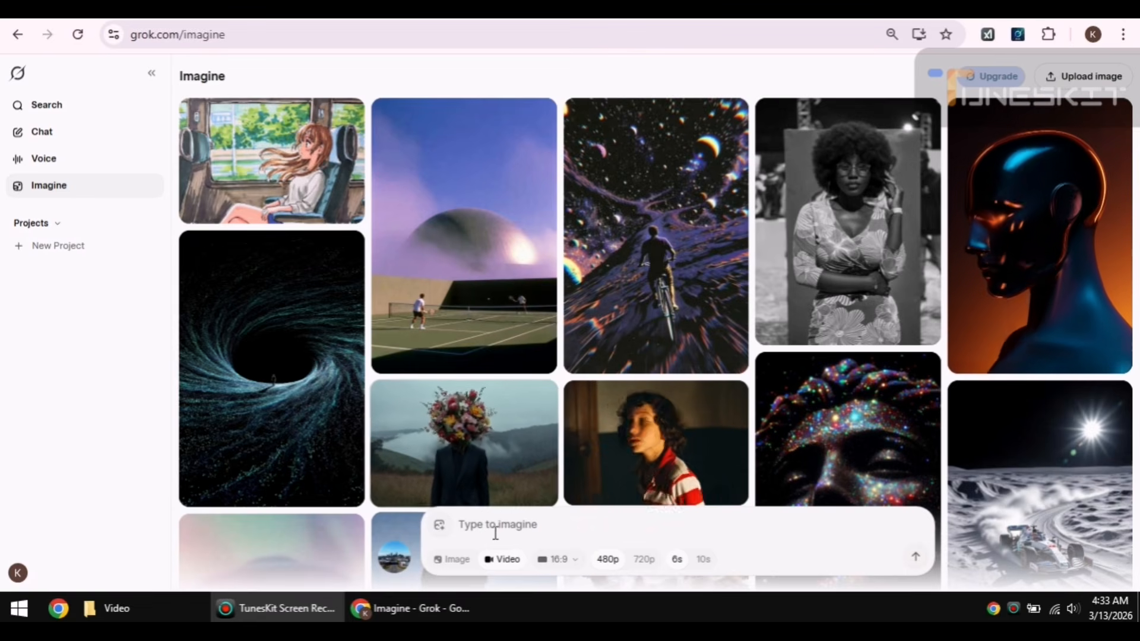
{"action": "left_click", "coordinate": [439, 525]}
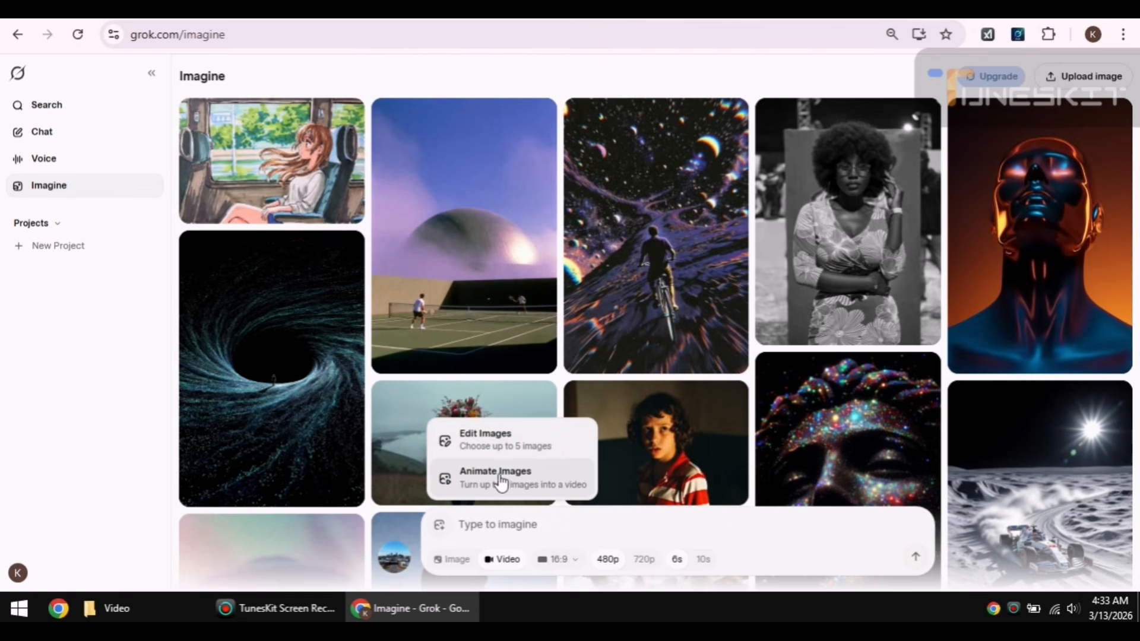
{"action": "left_click", "coordinate": [619, 515]}
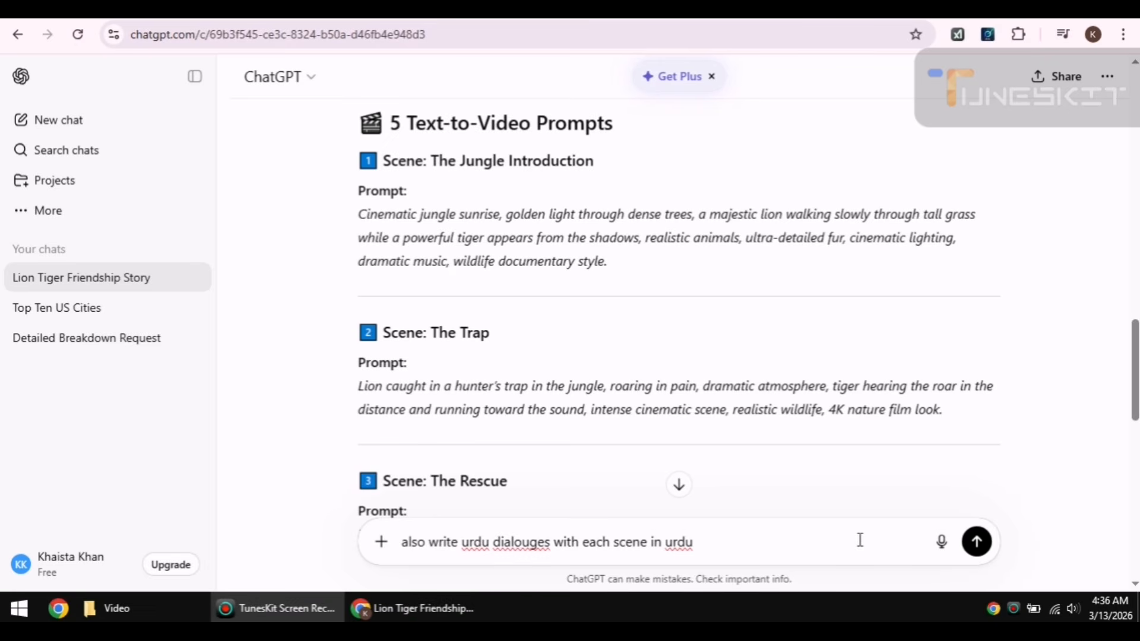
Have ChatGPT write Urdu dialogues for each scene, and request slightly shorter dialogues.
{"action": "left_click", "coordinate": [979, 545]}
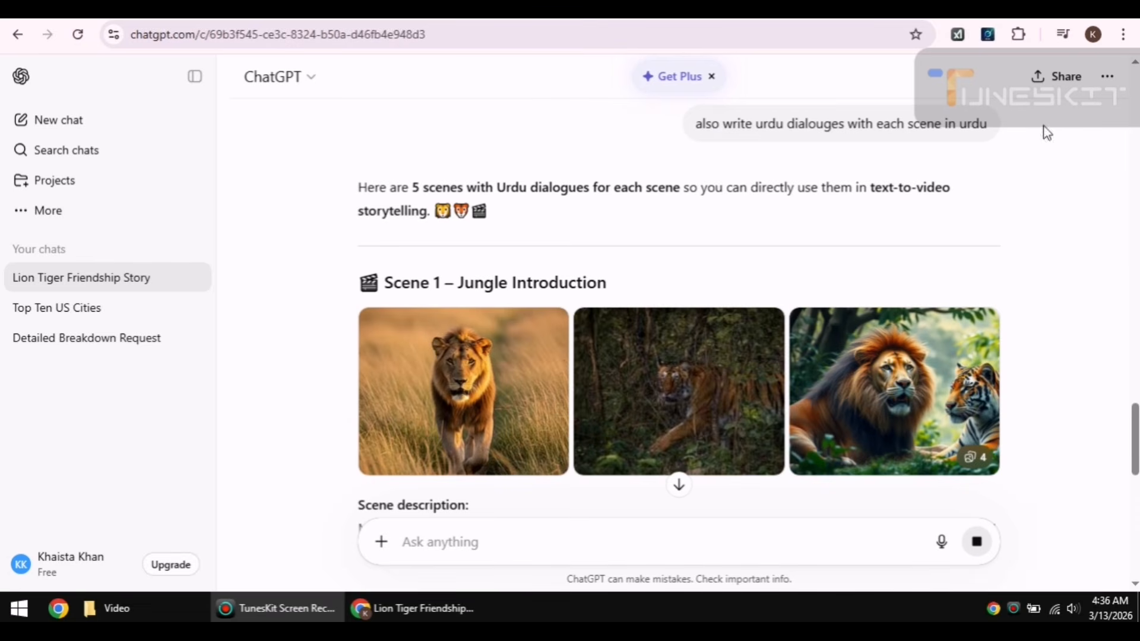
{"action": "scroll", "coordinate": [1136, 418], "scroll_direction": "down", "scroll_amount": 5}
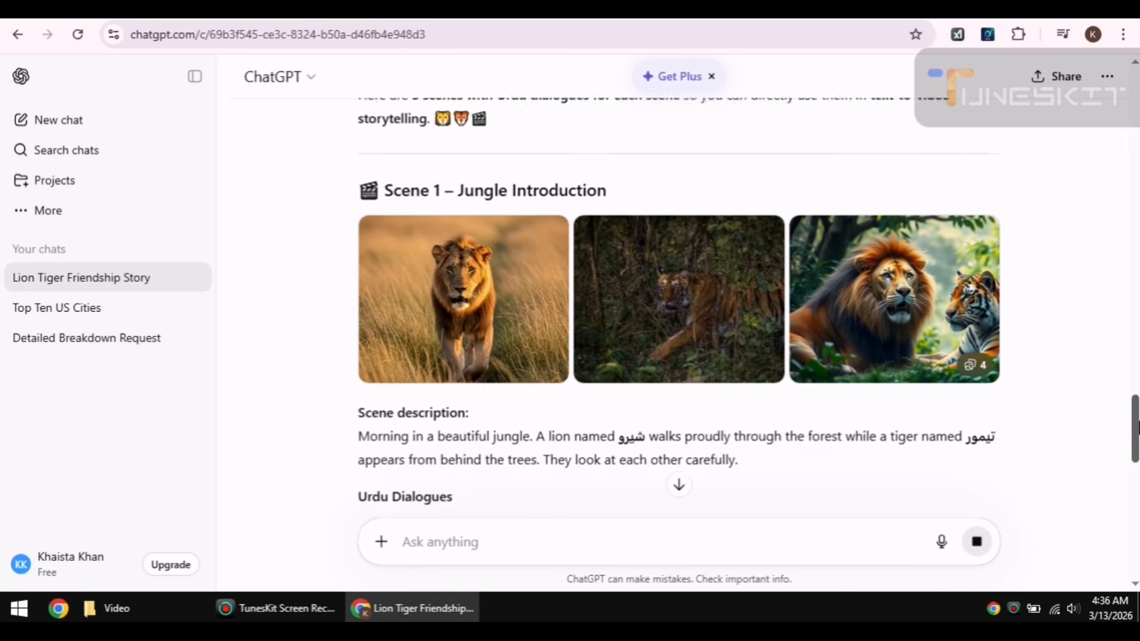
{"action": "scroll", "coordinate": [749, 308], "scroll_direction": "down", "scroll_amount": 3}
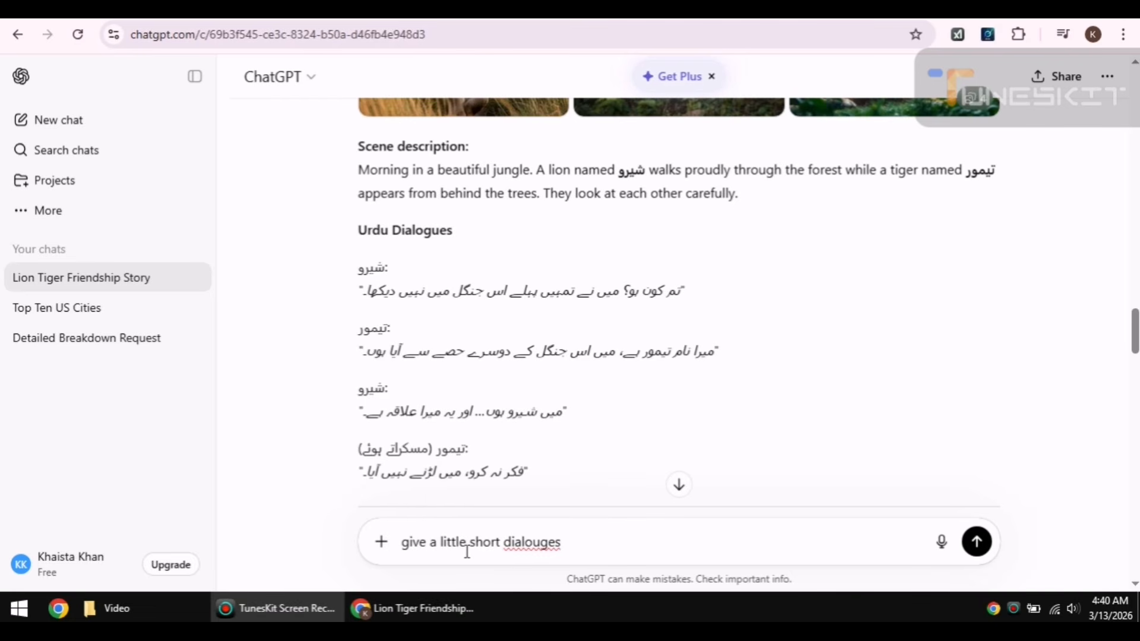
{"action": "left_click", "coordinate": [978, 543]}
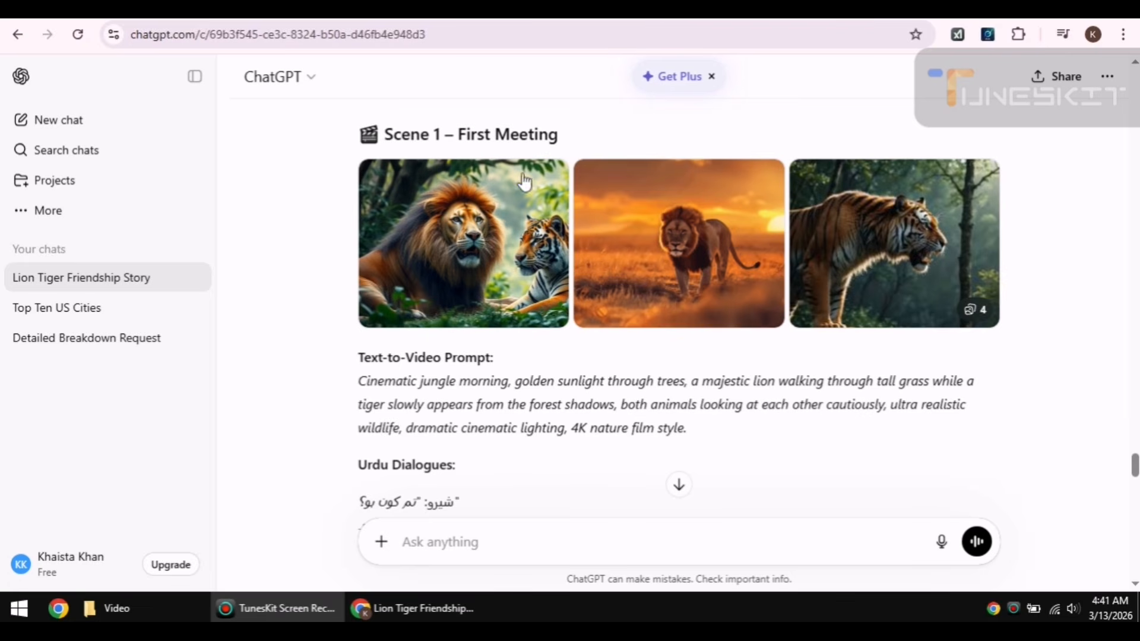
Copy the Scene 1 prompt with its Urdu dialogues into Grok Imagine, generate a 6-second 16:9 video at 480p, and play it.
{"action": "scroll", "coordinate": [554, 287], "scroll_direction": "down", "scroll_amount": 3}
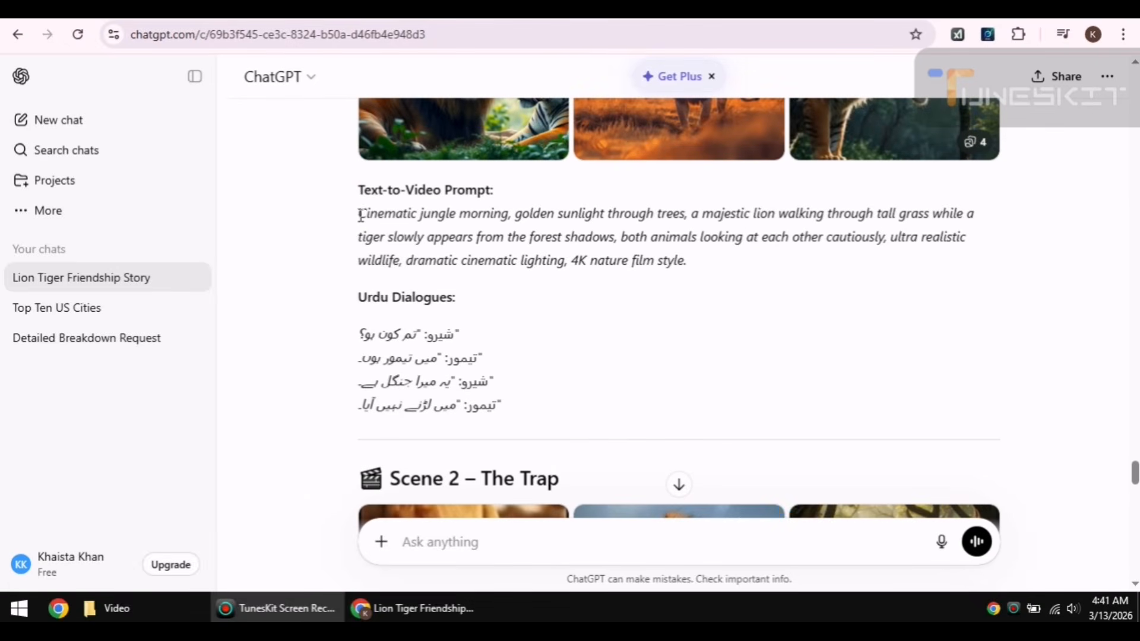
{"action": "left_click_drag", "start_coordinate": [358, 213], "coordinate": [475, 377]}
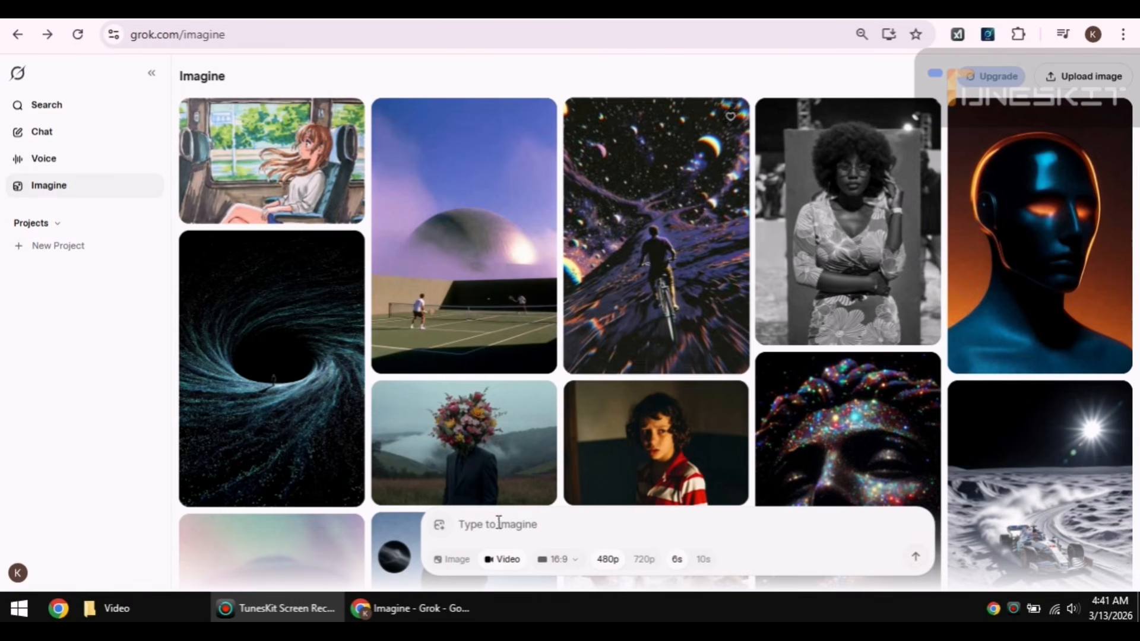
{"action": "left_click", "coordinate": [486, 521]}
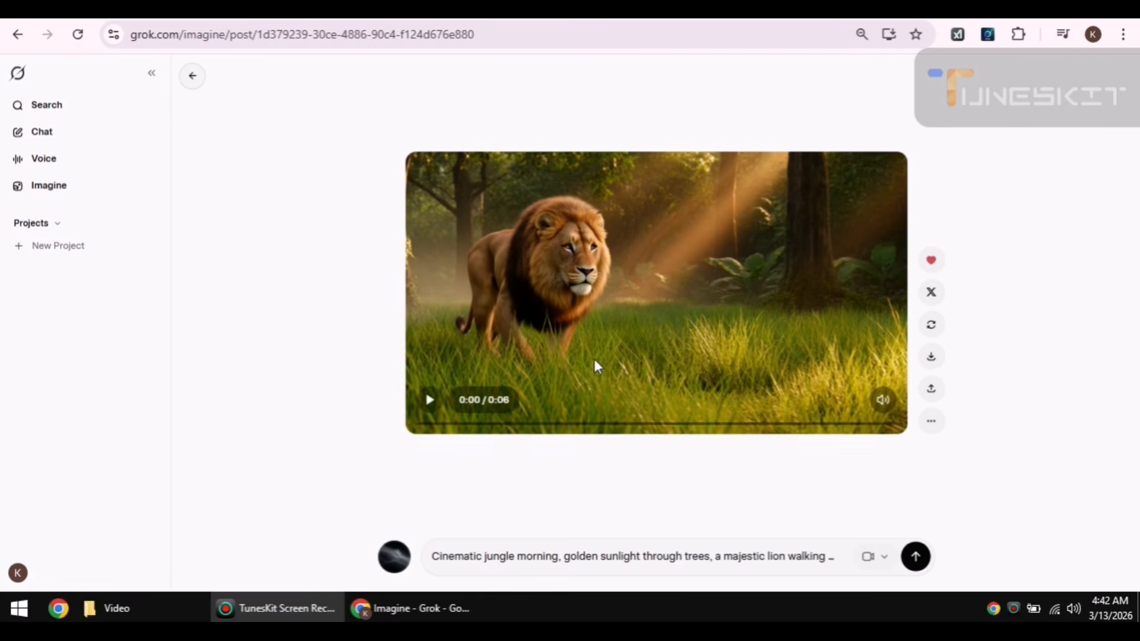
{"action": "left_click", "coordinate": [430, 409]}
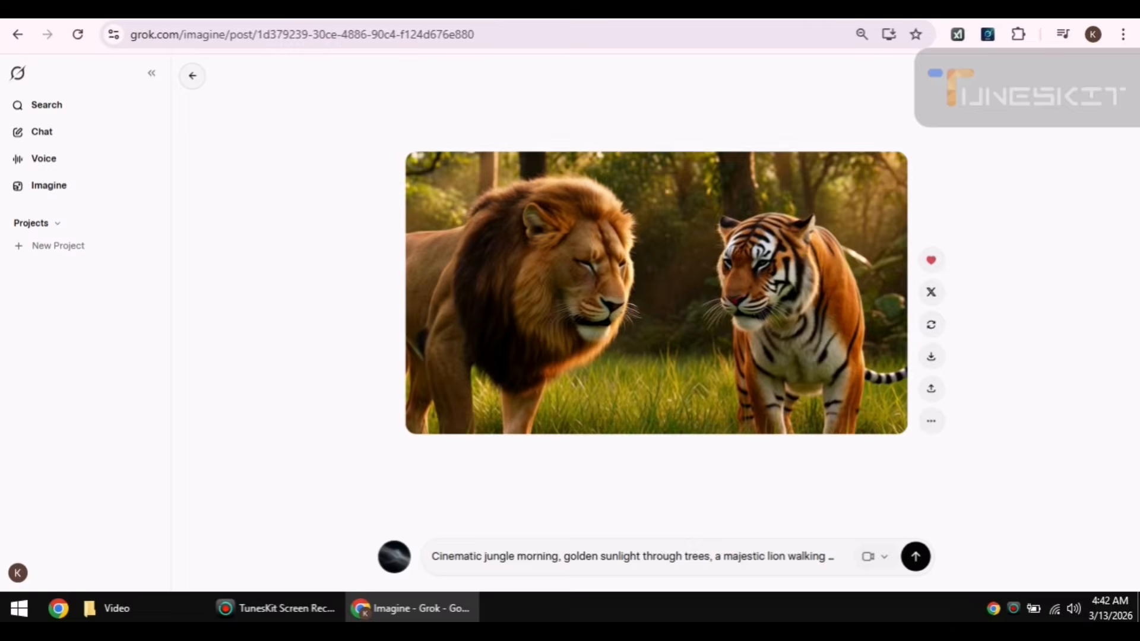
Return to the ChatGPT story and copy the Scene 2 – The Trap prompt together with its Urdu dialogues.
{"action": "key", "text": "ctrl+Tab"}
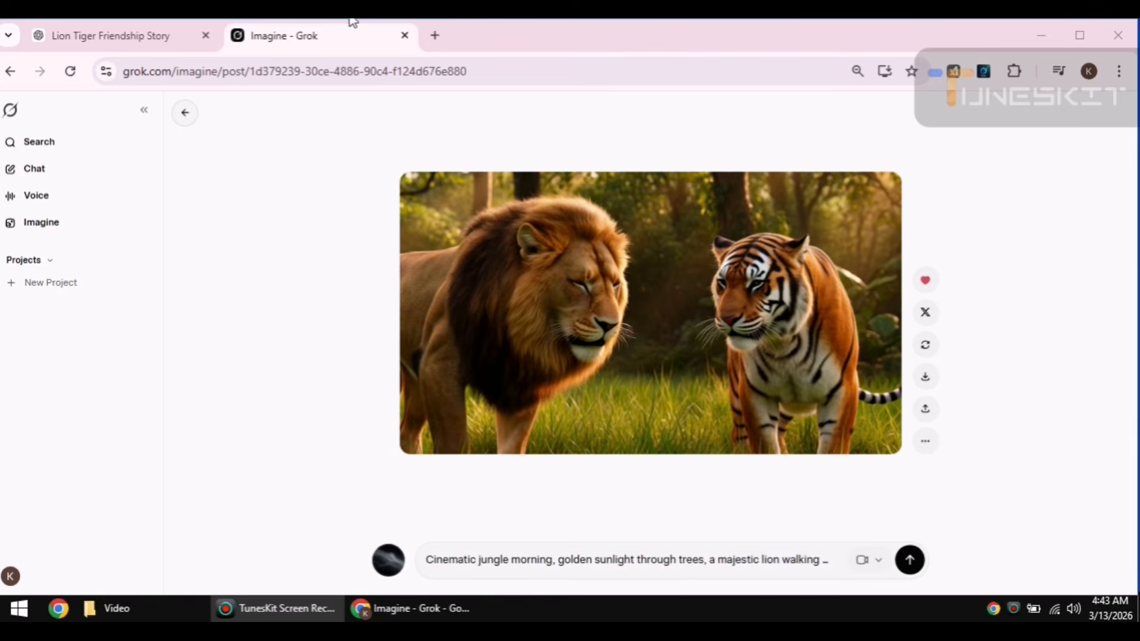
{"action": "left_click", "coordinate": [152, 39]}
{"action": "scroll", "coordinate": [488, 418], "scroll_direction": "down", "scroll_amount": 7}
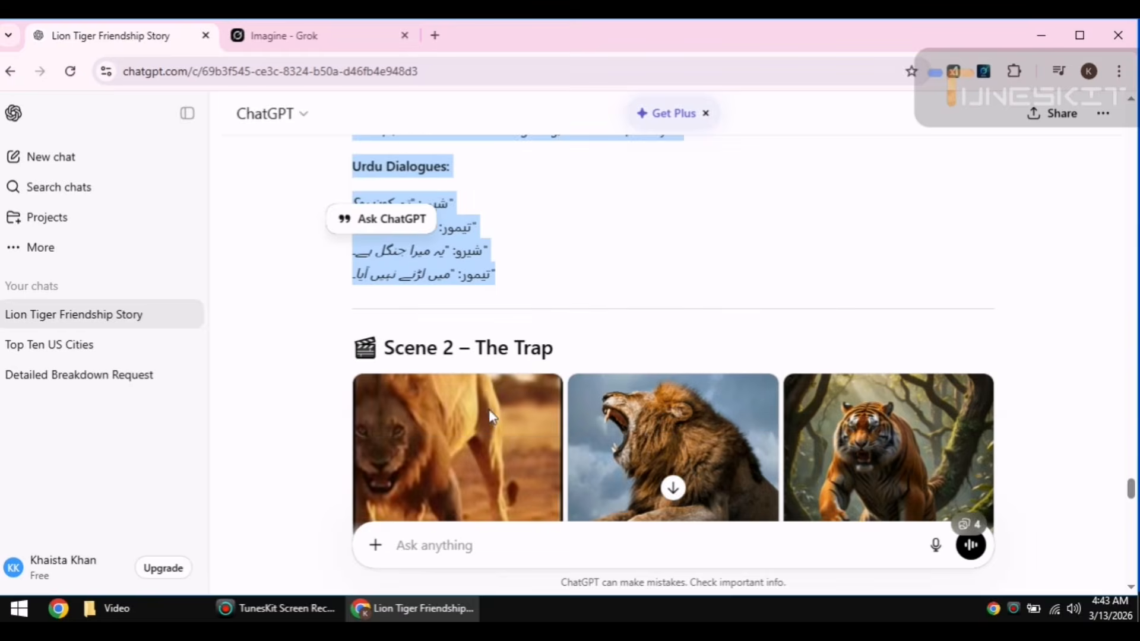
{"action": "scroll", "coordinate": [492, 291], "scroll_direction": "down", "scroll_amount": 2}
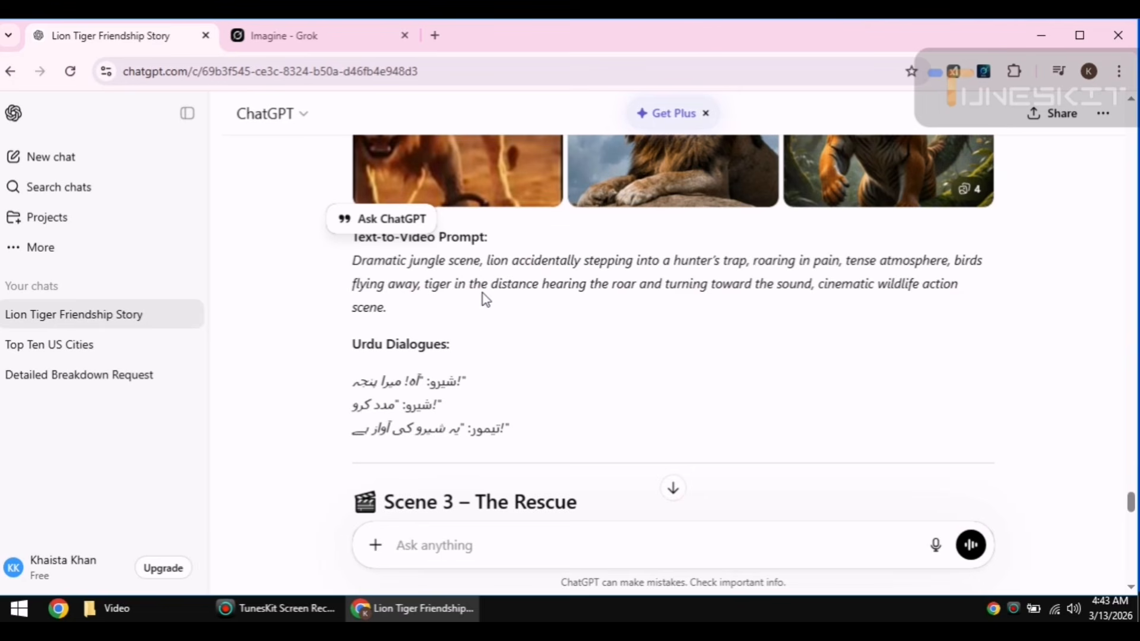
{"action": "left_click_drag", "start_coordinate": [355, 261], "coordinate": [514, 364]}
{"action": "scroll", "coordinate": [497, 348], "scroll_direction": "down", "scroll_amount": 2}
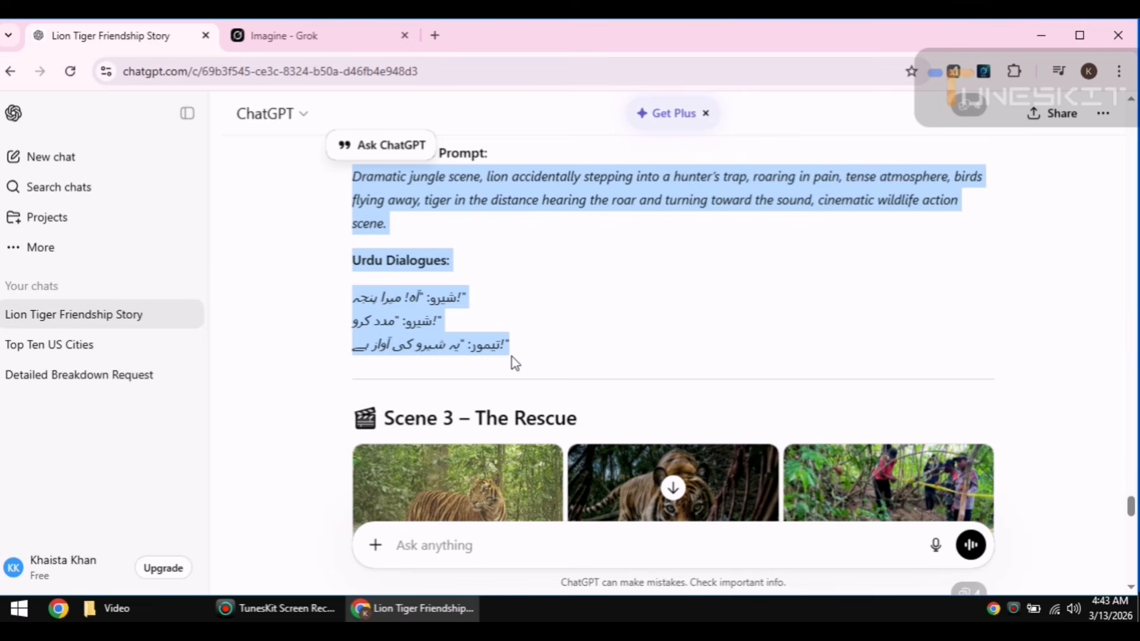
Extend the lion-and-tiger video in Grok by 6 s using the copied Scene 2 prompt, and play the extended video.
{"action": "left_click", "coordinate": [319, 37]}
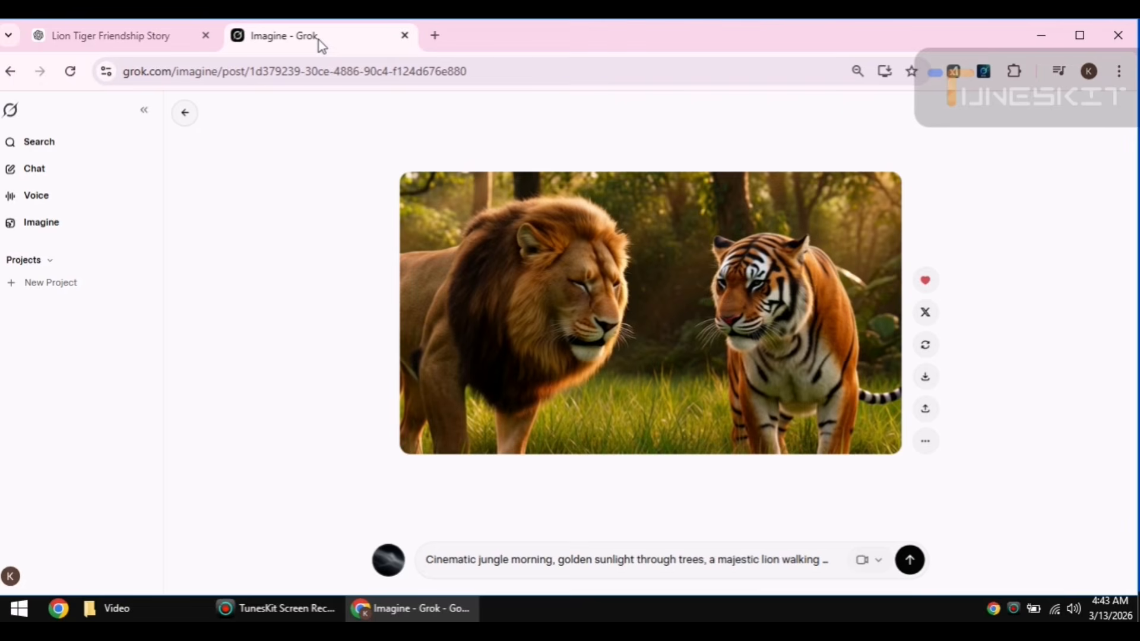
{"action": "left_click", "coordinate": [924, 443]}
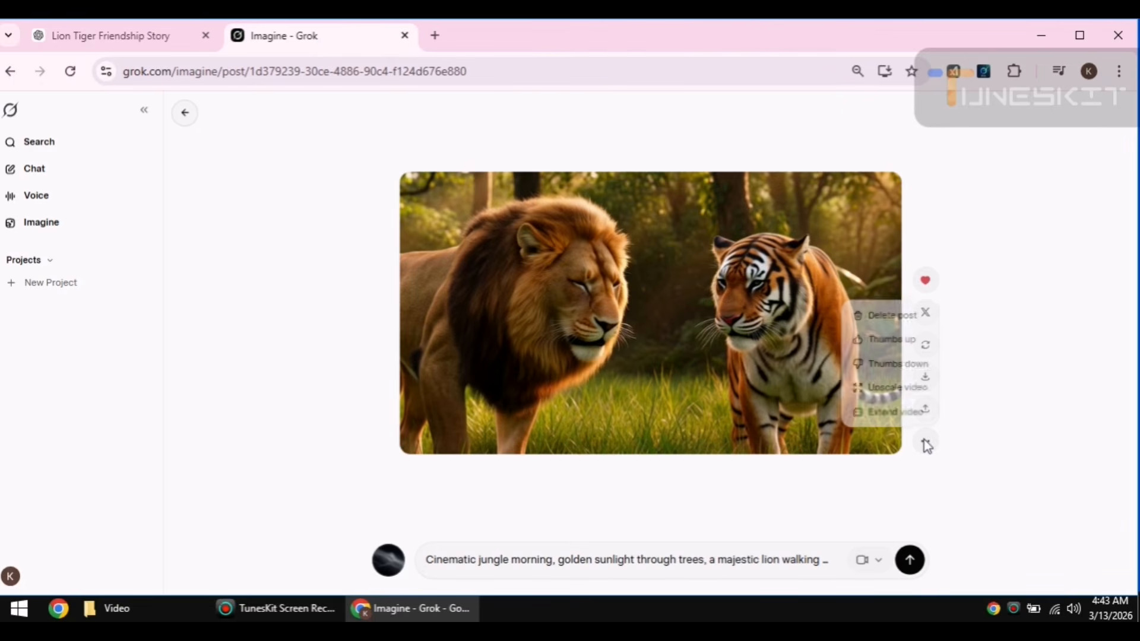
{"action": "left_click", "coordinate": [885, 410]}
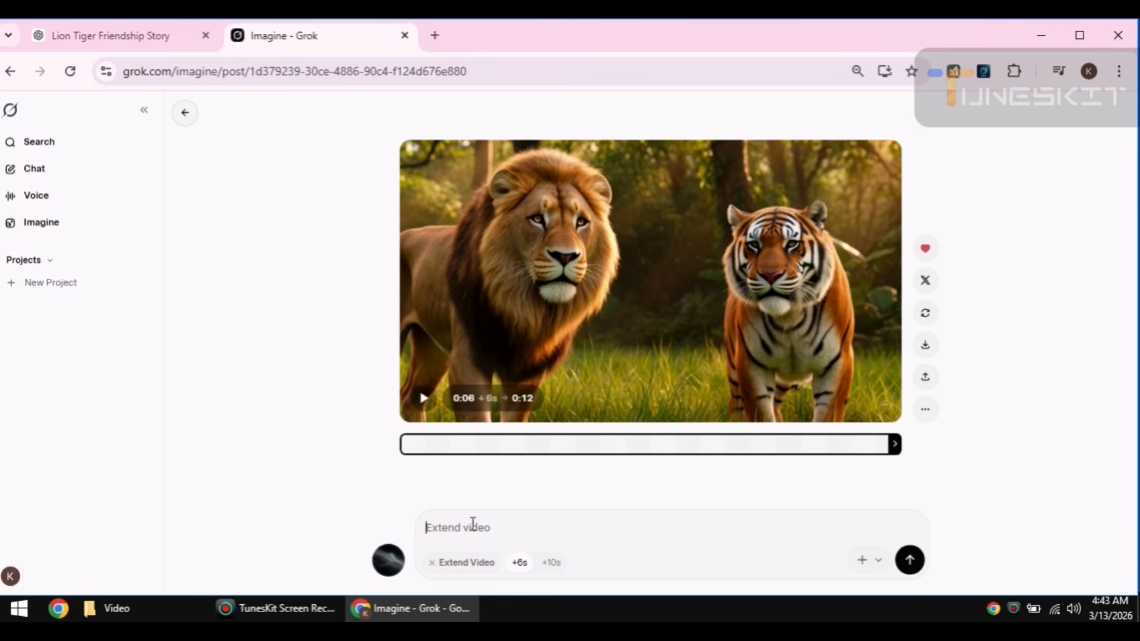
{"action": "key", "text": "ctrl+v"}
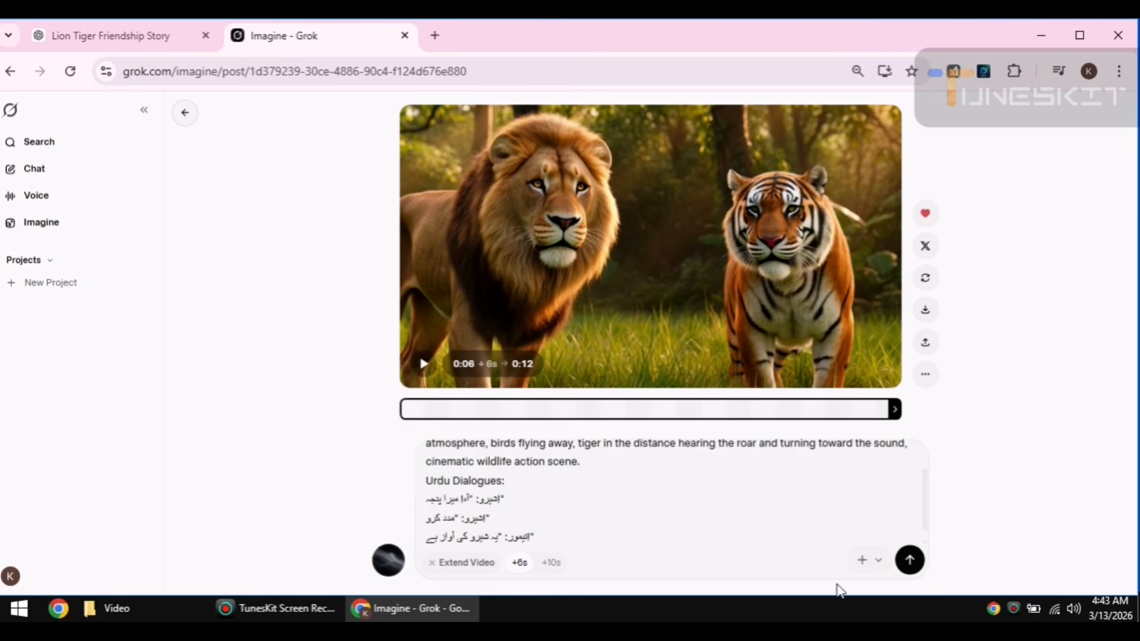
{"action": "left_click", "coordinate": [907, 562]}
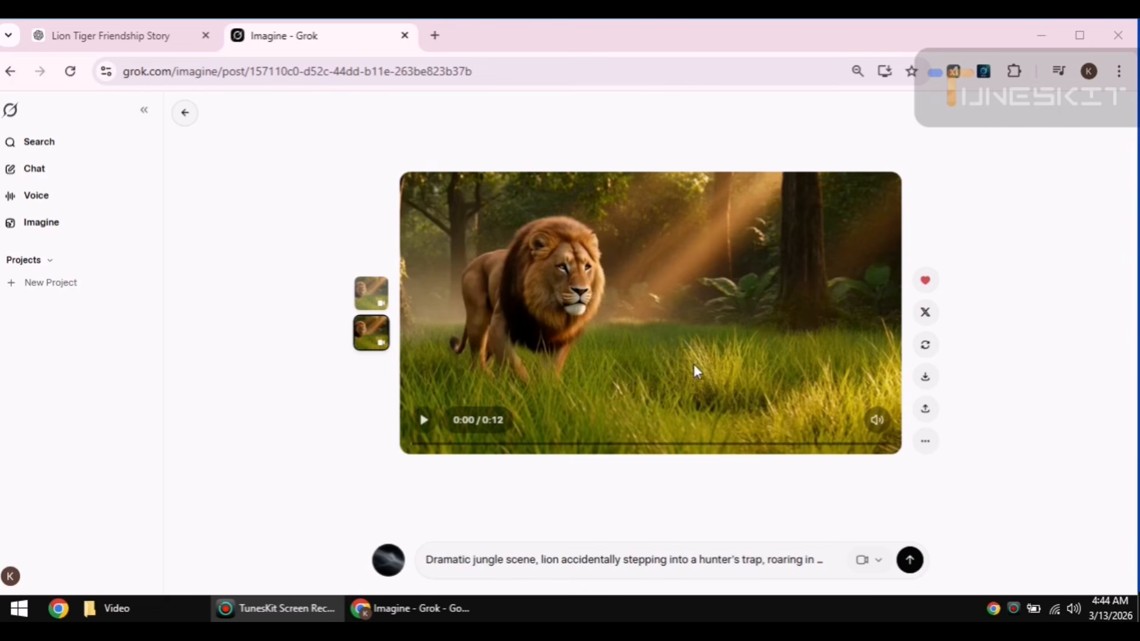
{"action": "left_click", "coordinate": [423, 423]}
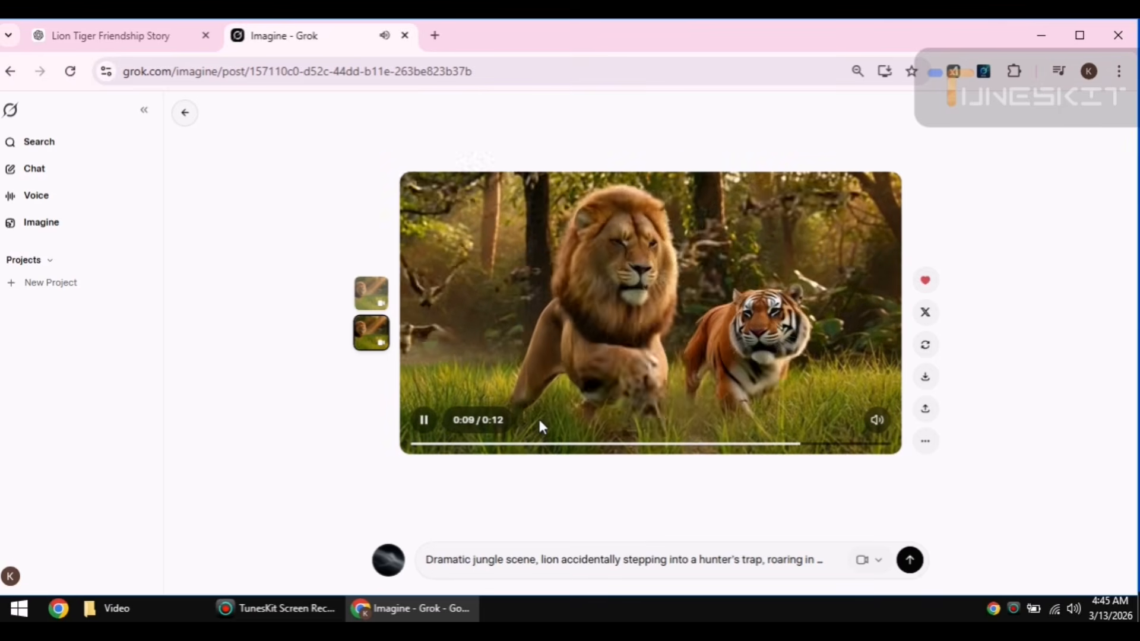
{"action": "left_click", "coordinate": [425, 422]}
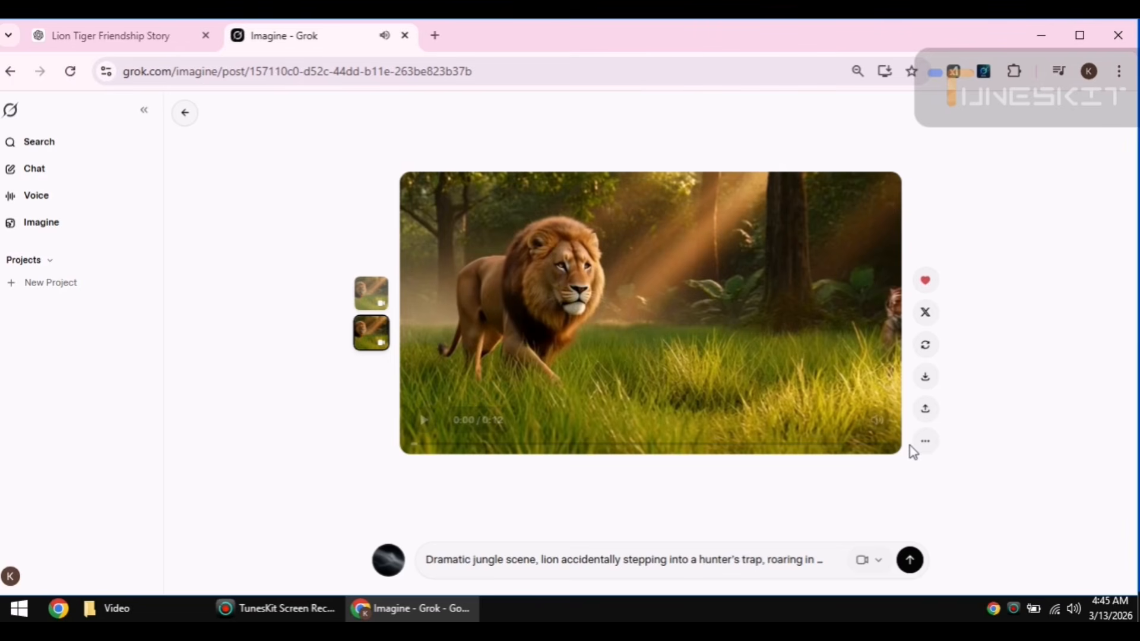
Start another extension of the lion-and-tiger video in Grok.
{"action": "left_click", "coordinate": [925, 447]}
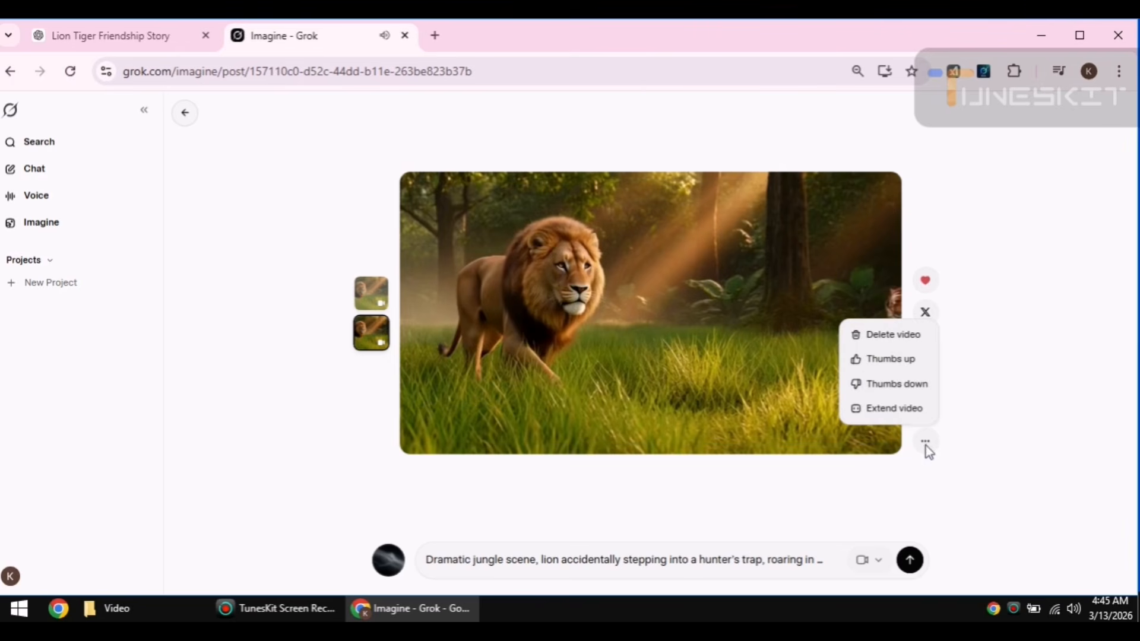
{"action": "left_click", "coordinate": [912, 416]}
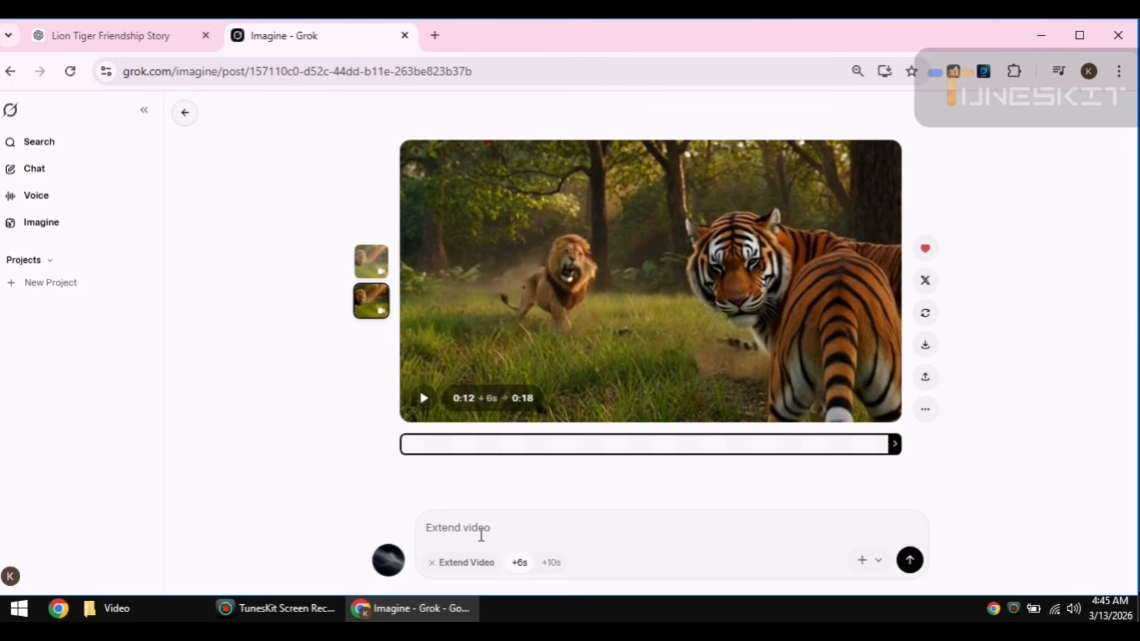
Return to the ChatGPT story and look through the prompts and Urdu dialogues of Scenes 3 to 5.
{"action": "left_click", "coordinate": [121, 39]}
{"action": "scroll", "coordinate": [452, 434], "scroll_direction": "down", "scroll_amount": 2}
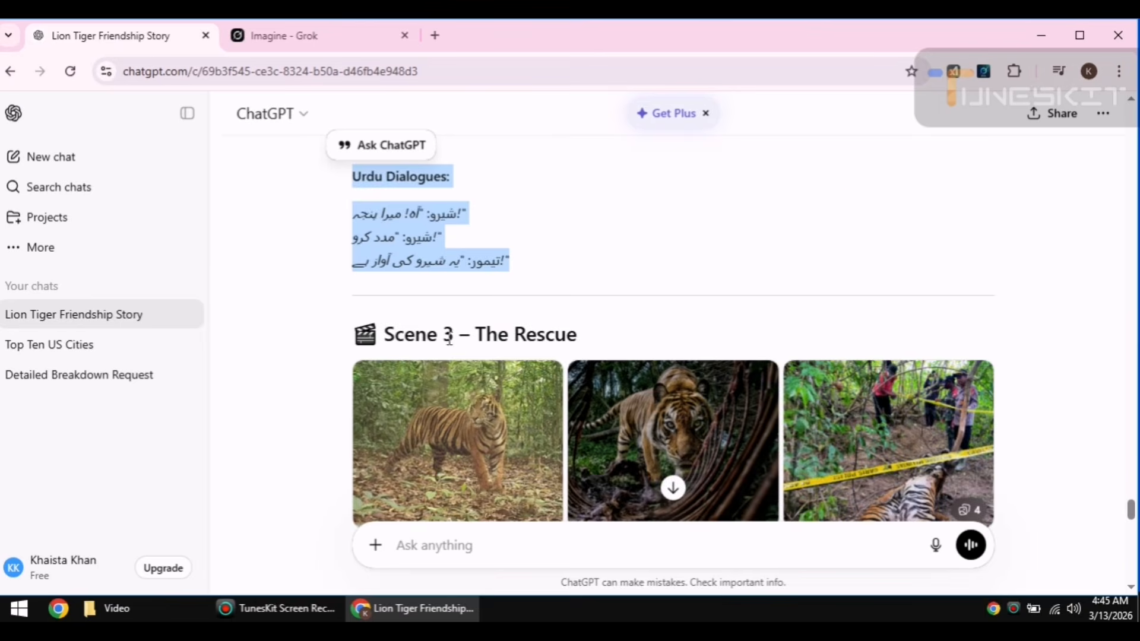
{"action": "scroll", "coordinate": [451, 357], "scroll_direction": "down", "scroll_amount": 5}
{"action": "scroll", "coordinate": [449, 341], "scroll_direction": "down", "scroll_amount": 5}
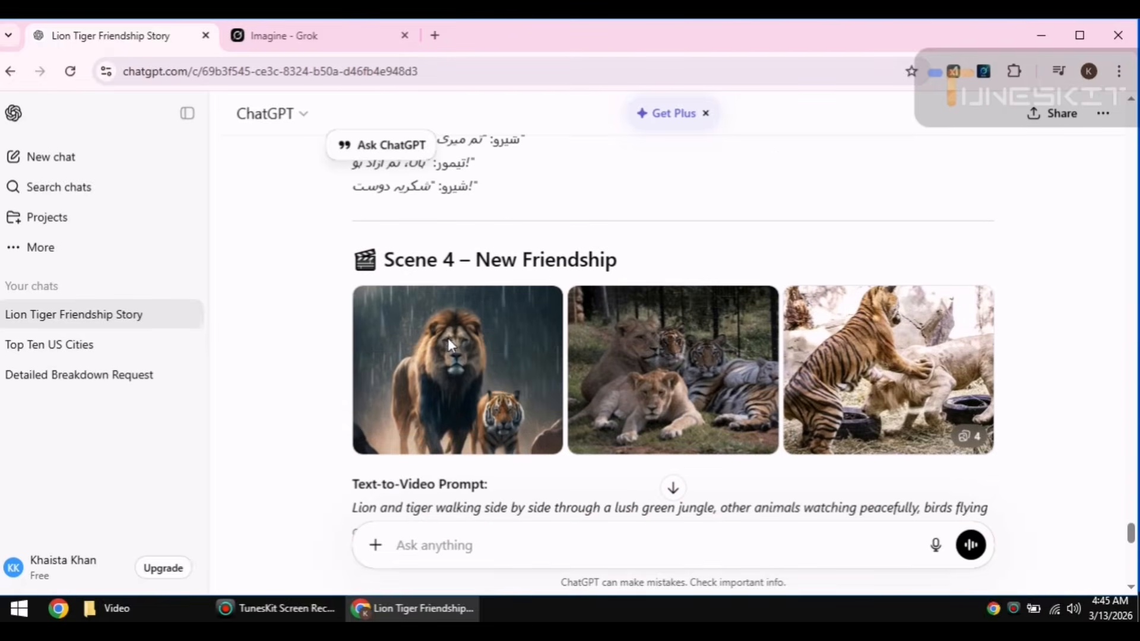
{"action": "scroll", "coordinate": [455, 276], "scroll_direction": "down", "scroll_amount": 3}
{"action": "scroll", "coordinate": [474, 331], "scroll_direction": "down", "scroll_amount": 4}
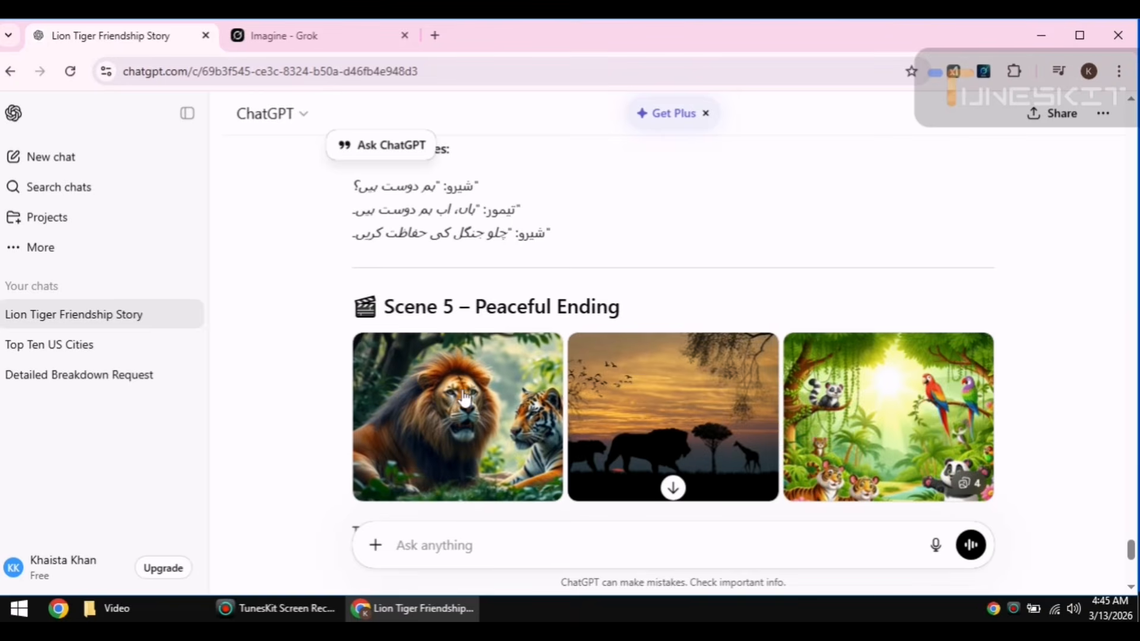
{"action": "scroll", "coordinate": [480, 349], "scroll_direction": "up", "scroll_amount": 3}
{"action": "scroll", "coordinate": [480, 349], "scroll_direction": "up", "scroll_amount": 8}
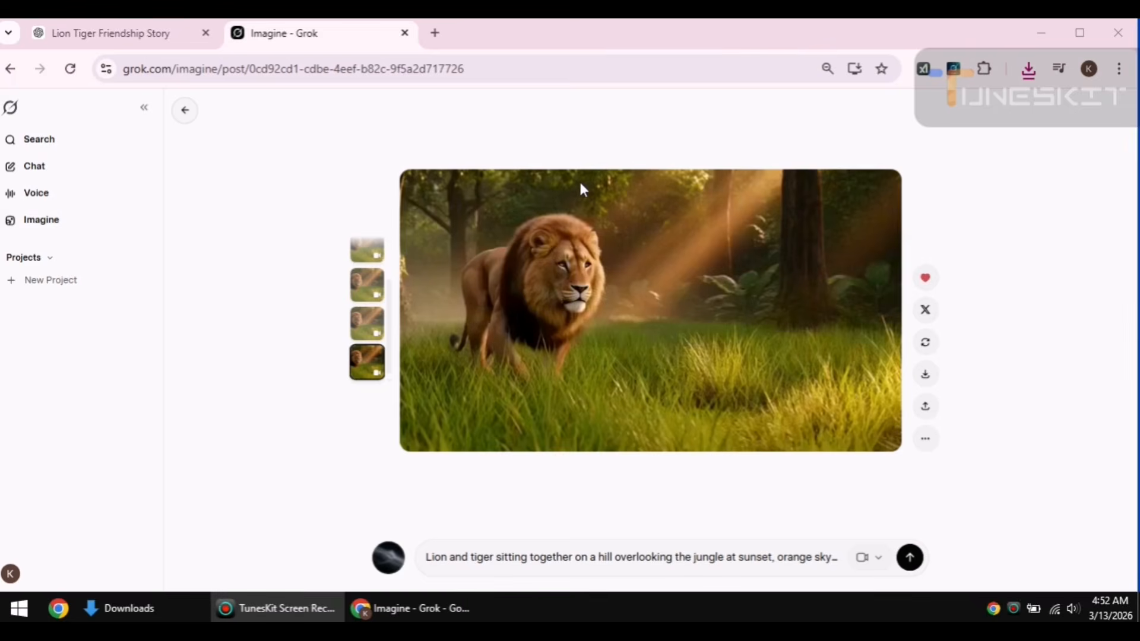
Play the fully extended lion-and-tiger video in Grok through the trap and rescue scenes, pausing it partway.
{"action": "mouse_move", "coordinate": [581, 203]}
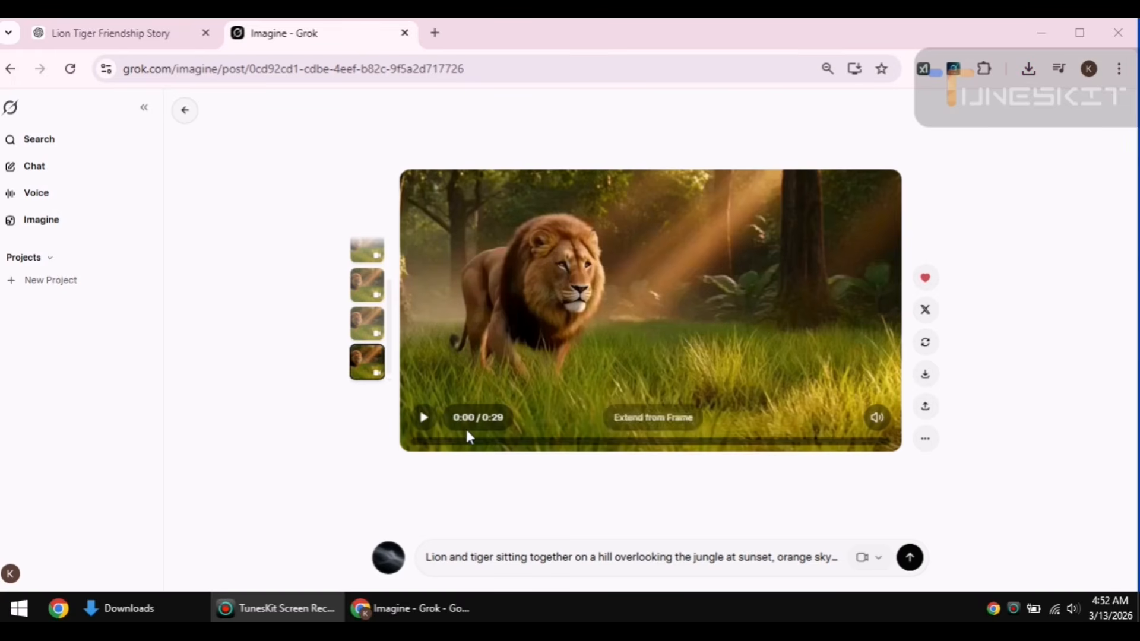
{"action": "left_click", "coordinate": [423, 417]}
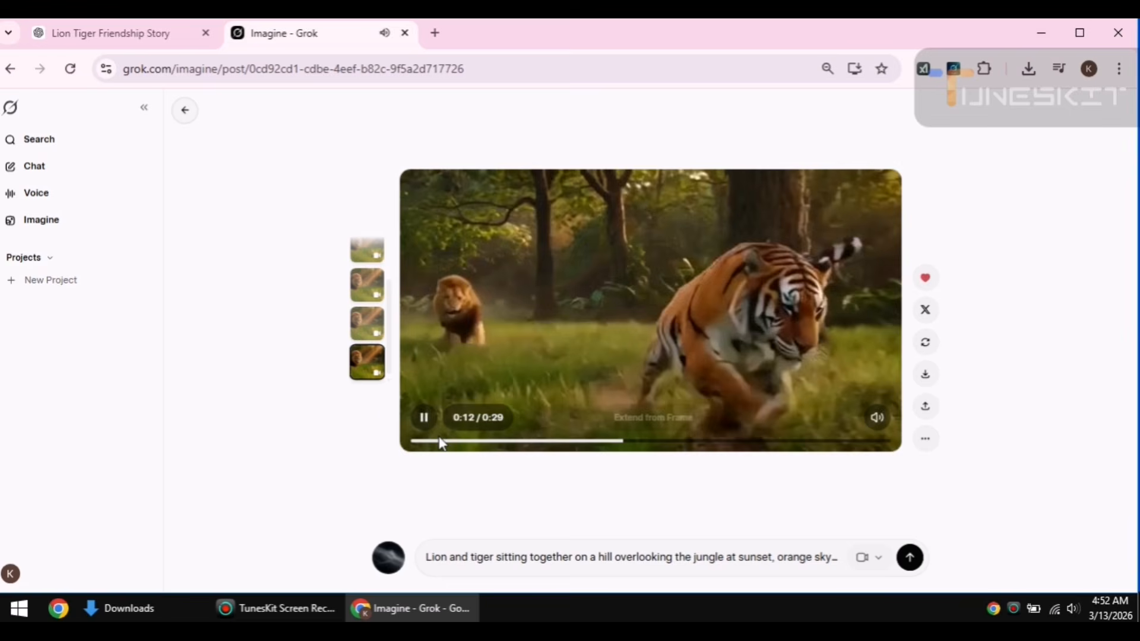
{"action": "left_click", "coordinate": [426, 423]}
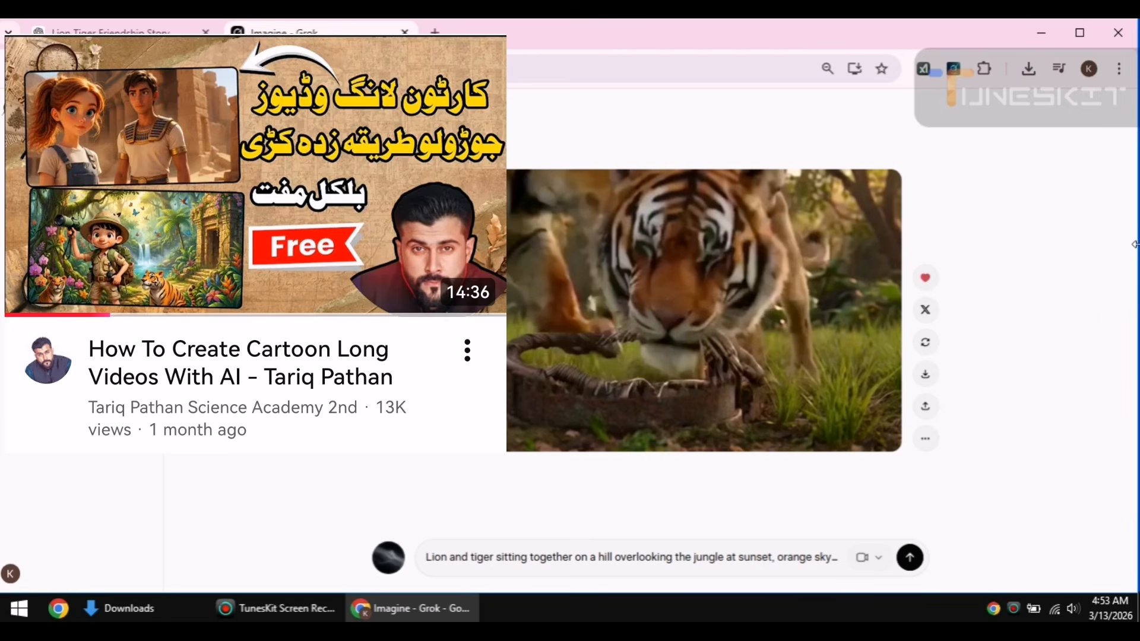
{"action": "mouse_move", "coordinate": [501, 433]}
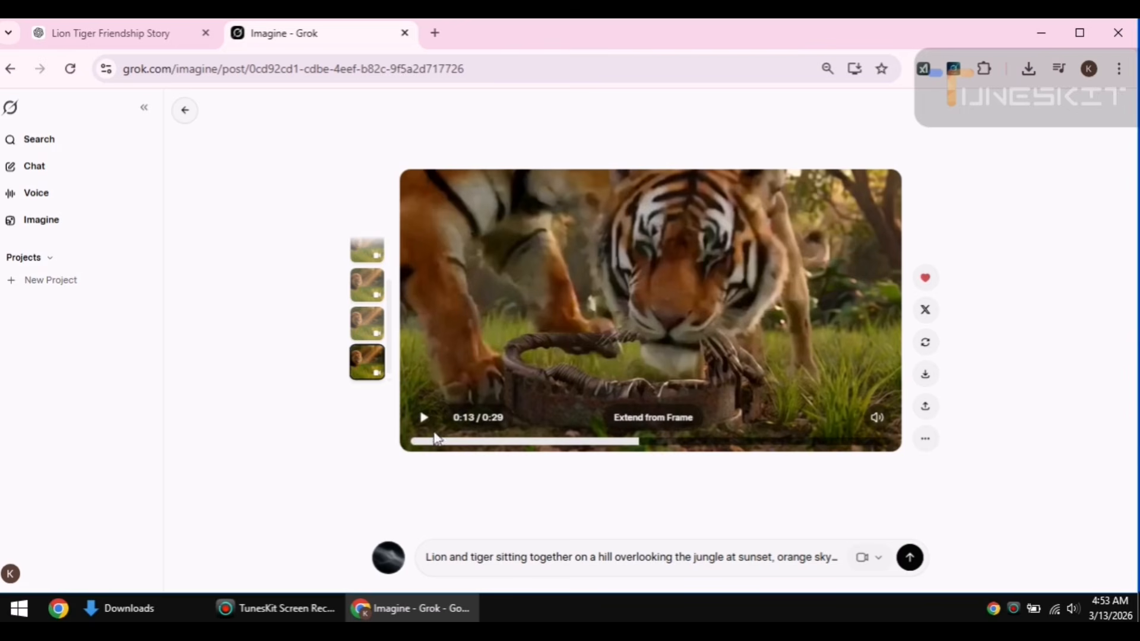
{"action": "left_click", "coordinate": [427, 421]}
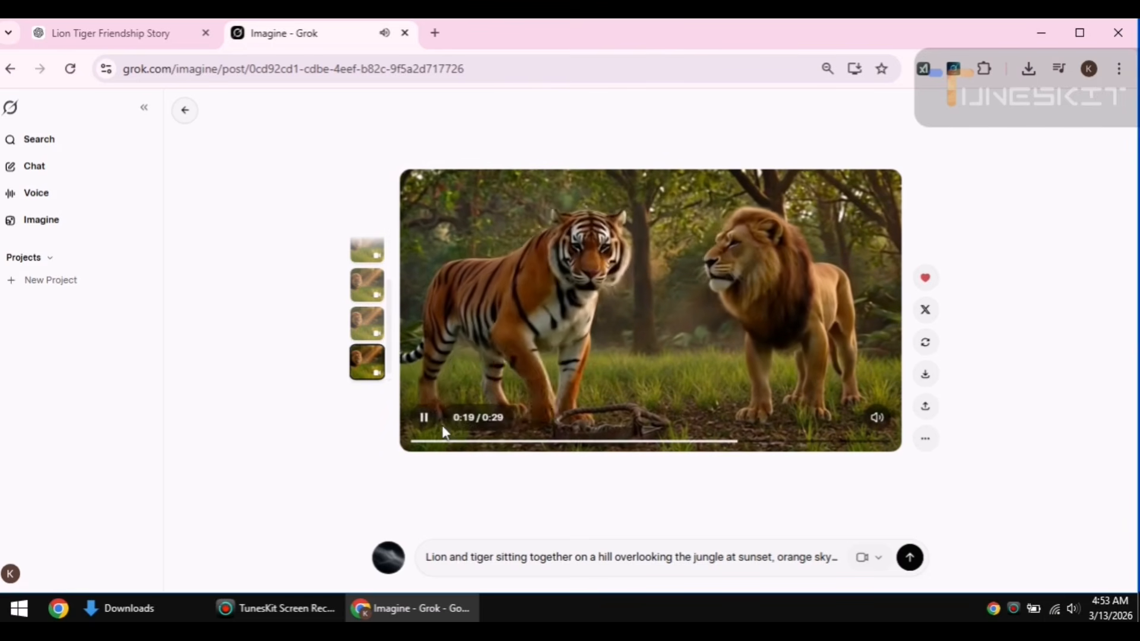
{"action": "left_click", "coordinate": [425, 421]}
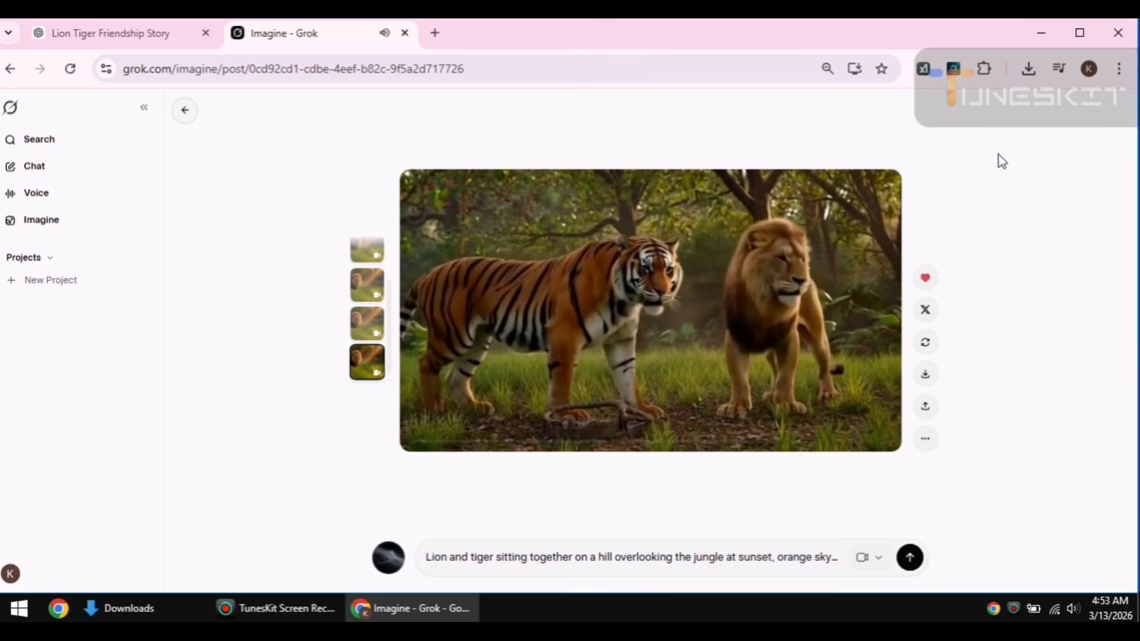
Show the most recently downloaded Grok video file in its Downloads folder.
{"action": "left_click", "coordinate": [1030, 69]}
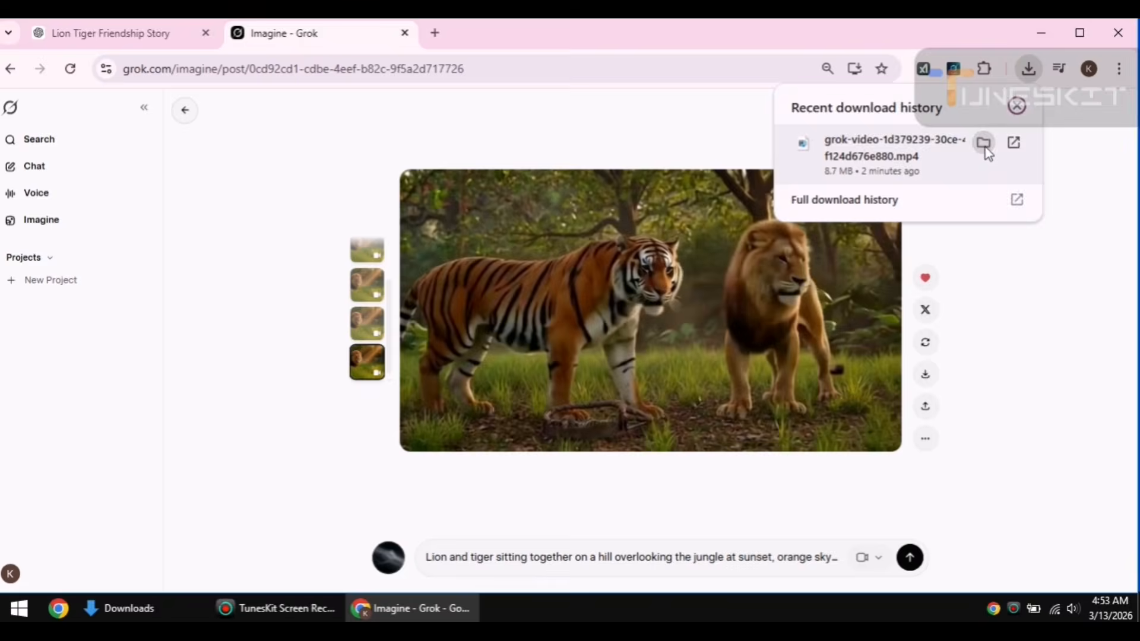
{"action": "left_click", "coordinate": [984, 144]}
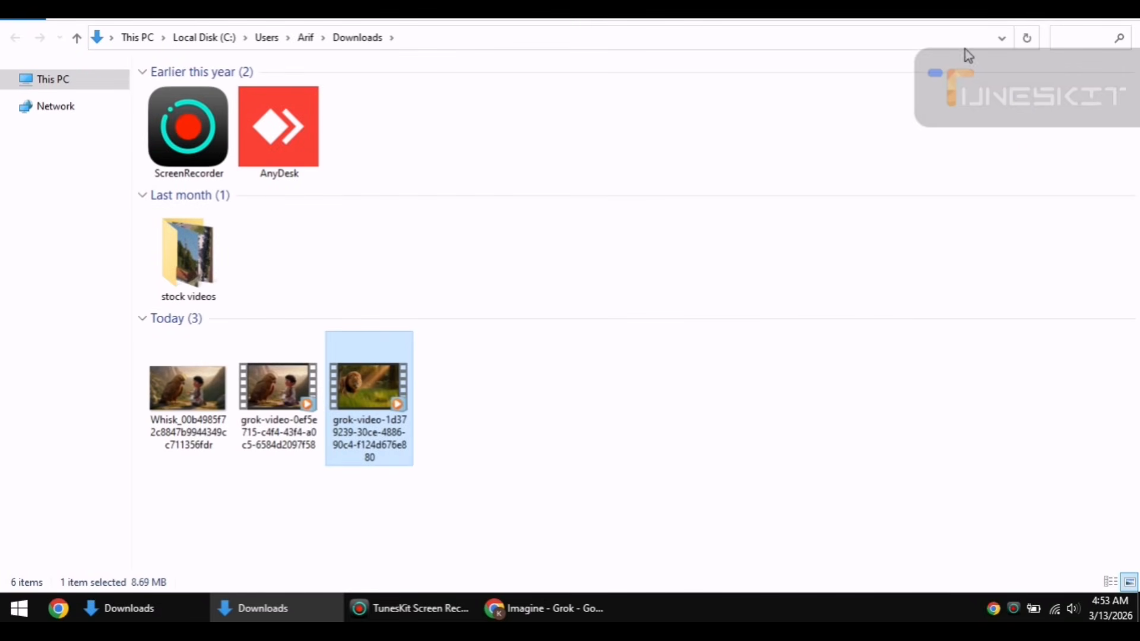